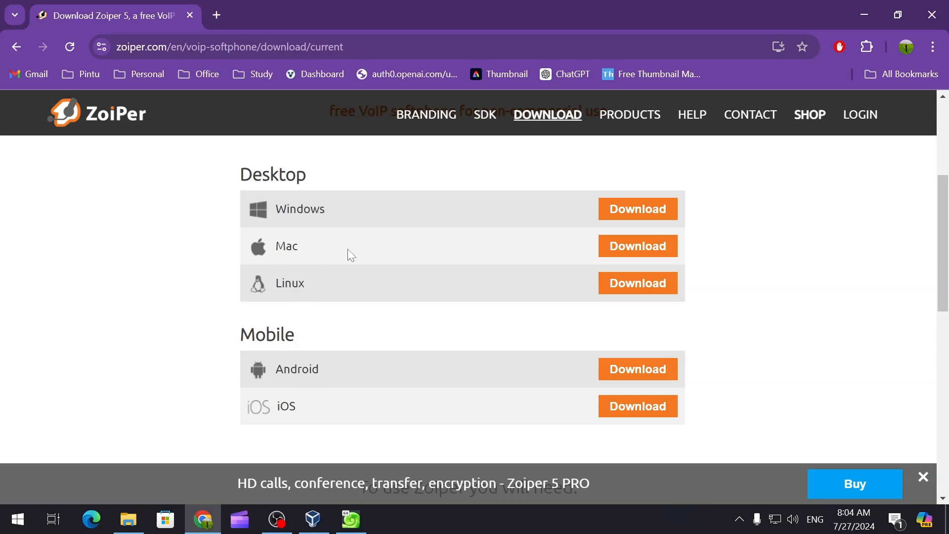
Step: Bring up the Windows download plans and review the Free €0, Premium and Custom editions
{"action": "left_click", "coordinate": [653, 214]}
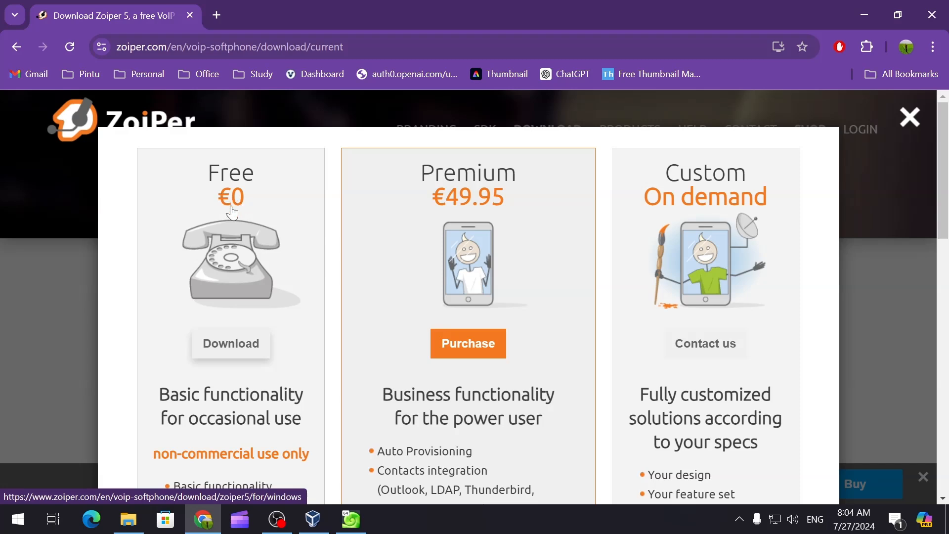
{"action": "scroll", "coordinate": [278, 329], "scroll_direction": "down", "scroll_amount": 3}
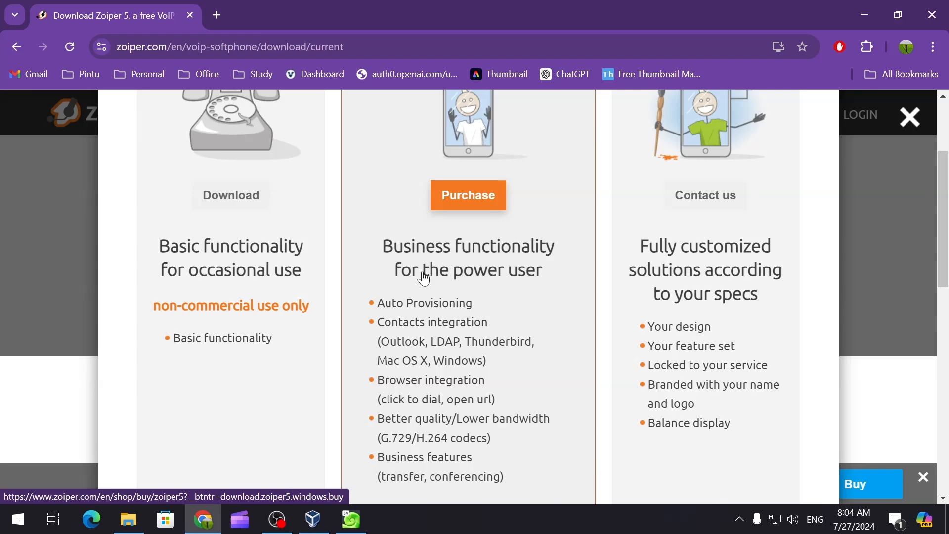
{"action": "scroll", "coordinate": [507, 326], "scroll_direction": "down", "scroll_amount": 2}
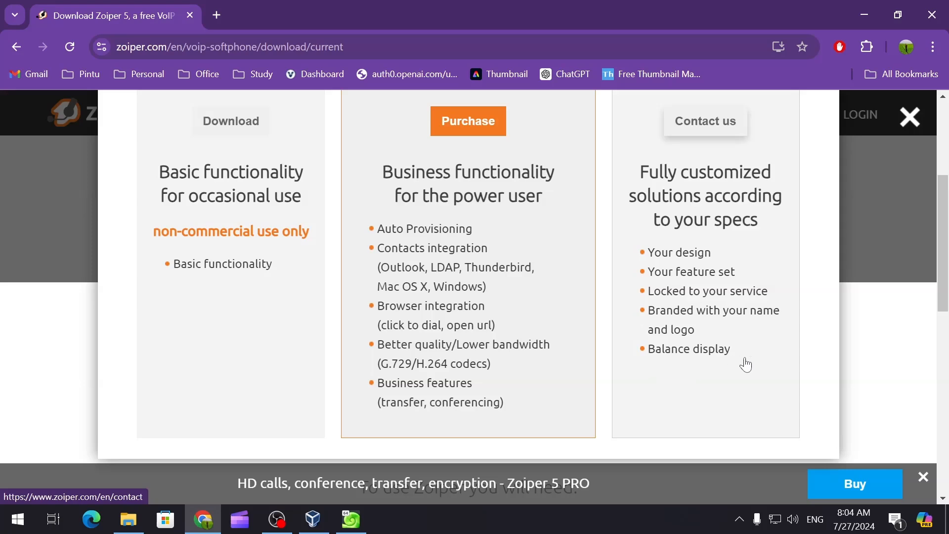
{"action": "scroll", "coordinate": [741, 362], "scroll_direction": "up", "scroll_amount": 3}
{"action": "scroll", "coordinate": [675, 341], "scroll_direction": "down", "scroll_amount": 2}
{"action": "scroll", "coordinate": [133, 322], "scroll_direction": "up", "scroll_amount": 2}
{"action": "scroll", "coordinate": [166, 329], "scroll_direction": "down", "scroll_amount": 1}
{"action": "scroll", "coordinate": [297, 277], "scroll_direction": "up", "scroll_amount": 3}
{"action": "scroll", "coordinate": [309, 267], "scroll_direction": "down", "scroll_amount": 1}
{"action": "scroll", "coordinate": [310, 267], "scroll_direction": "down", "scroll_amount": 2}
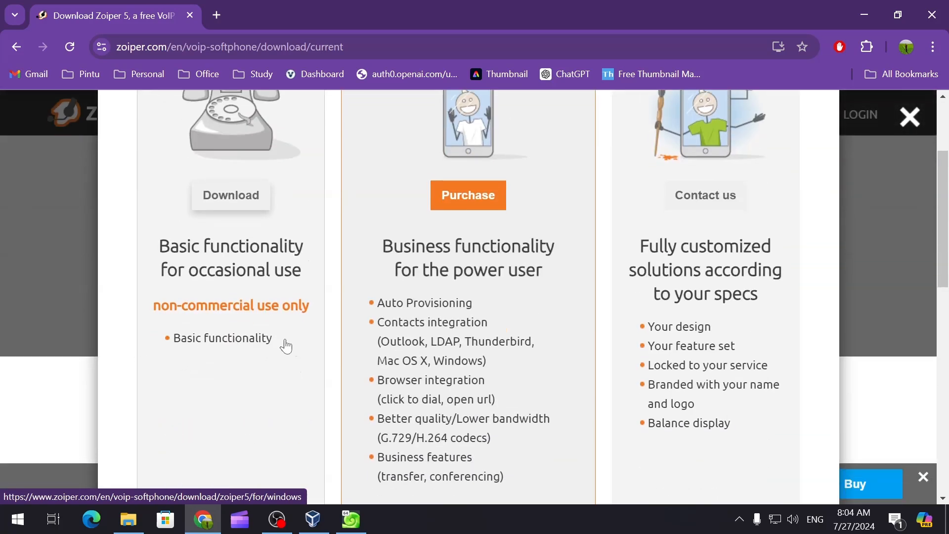
{"action": "scroll", "coordinate": [237, 313], "scroll_direction": "up", "scroll_amount": 1}
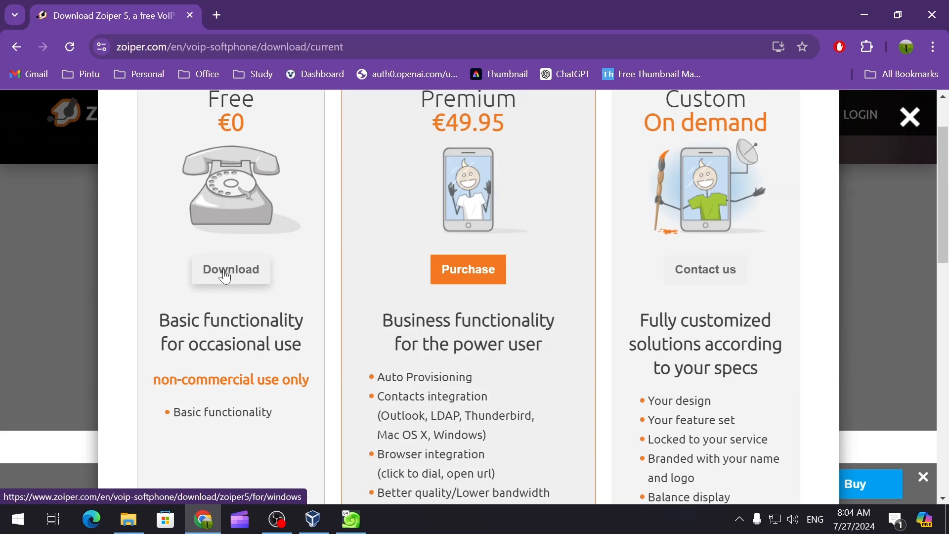
Step: Download the free edition, cancel the duplicate Zoiper_Installer_5.6.4 (1).exe, and minimize Chrome
{"action": "left_click", "coordinate": [225, 275]}
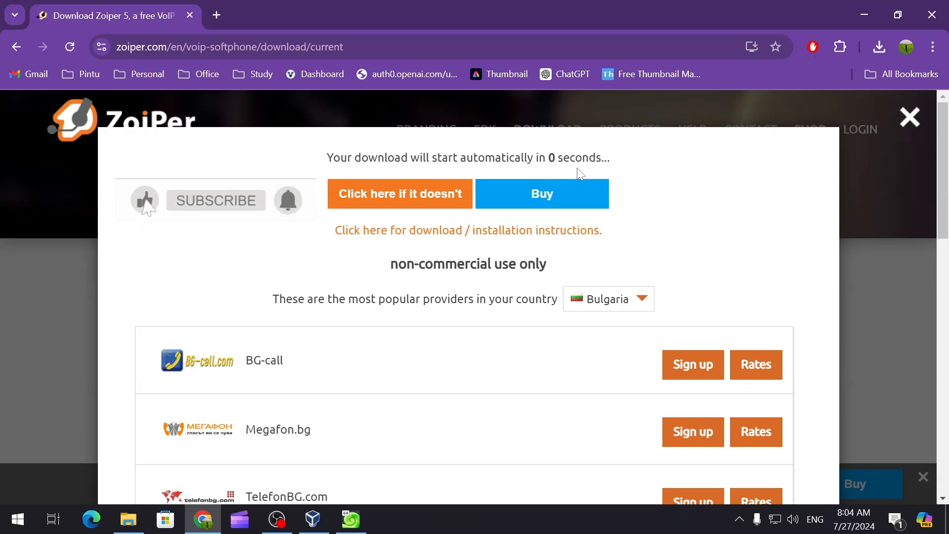
{"action": "left_click", "coordinate": [881, 46]}
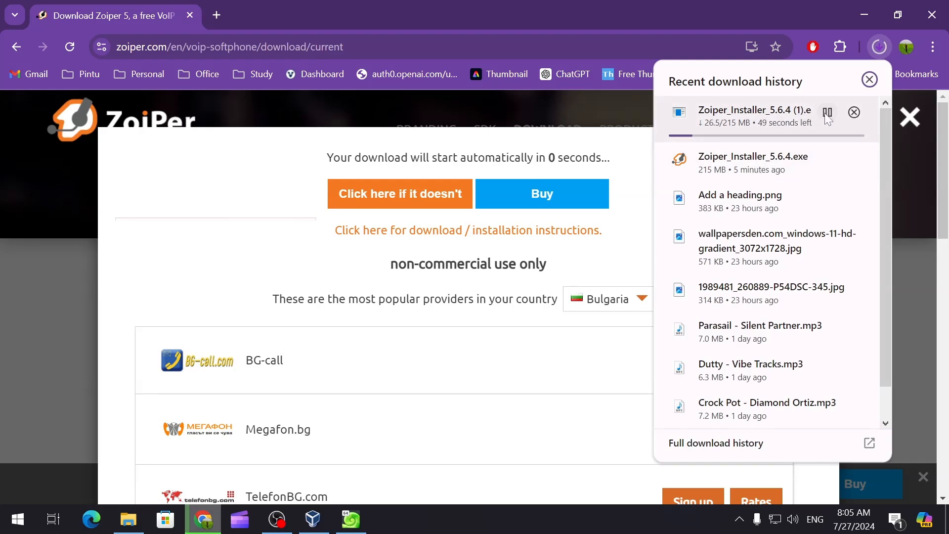
{"action": "left_click", "coordinate": [850, 111]}
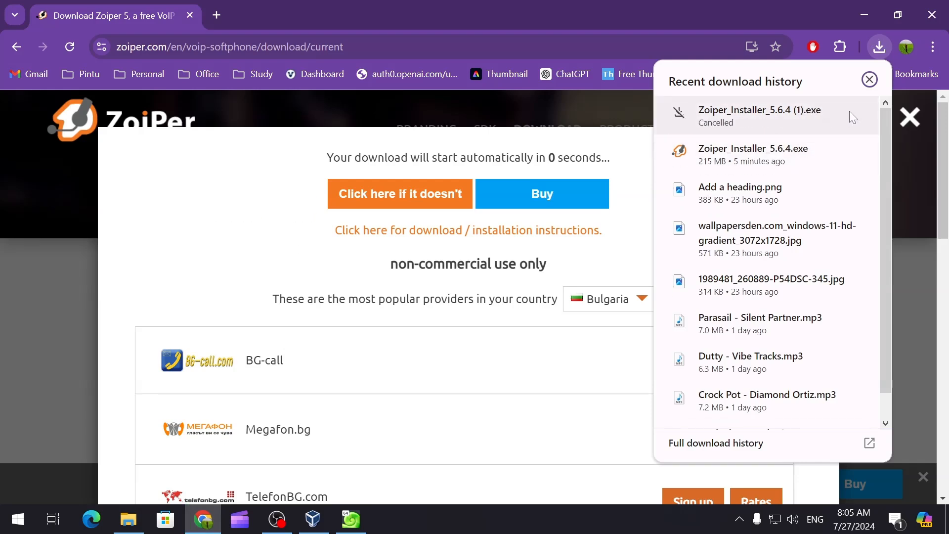
{"action": "left_click", "coordinate": [864, 15]}
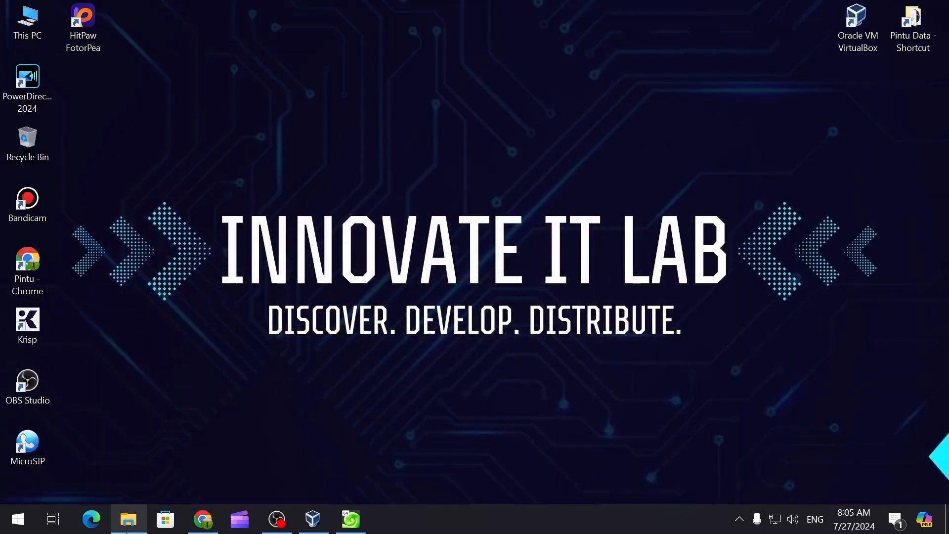
Step: Run Zoiper_Installer_5.6.4.exe from the Downloads folder in File Explorer
{"action": "left_click", "coordinate": [128, 519]}
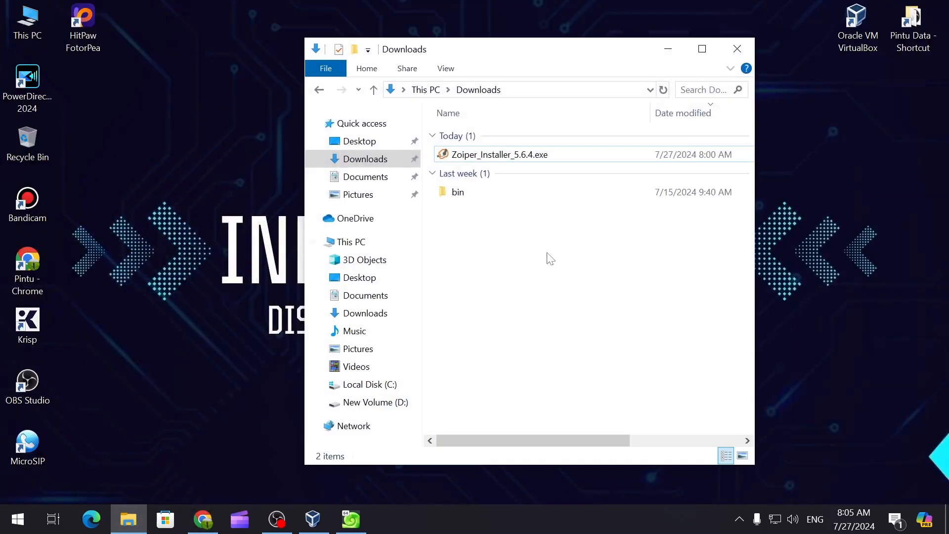
{"action": "double_click", "coordinate": [487, 157]}
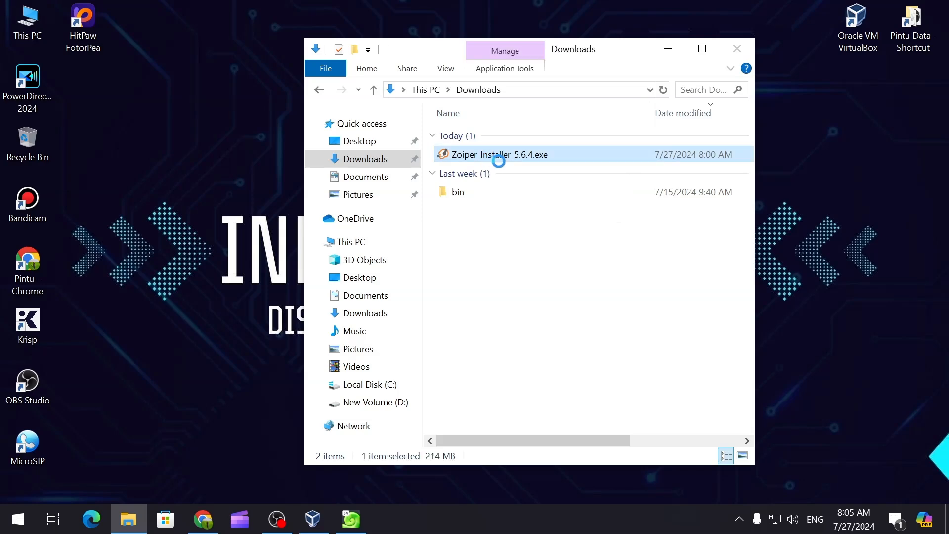
{"action": "right_click", "coordinate": [481, 155]}
{"action": "key", "text": "Escape"}
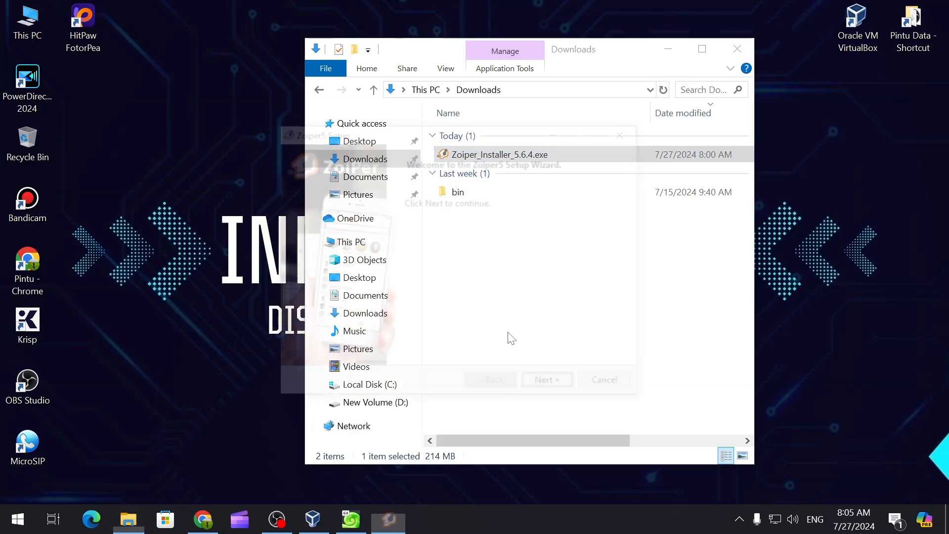
Step: Get past the Zoiper5 Setup welcome page and accept the license agreement
{"action": "left_click", "coordinate": [668, 49]}
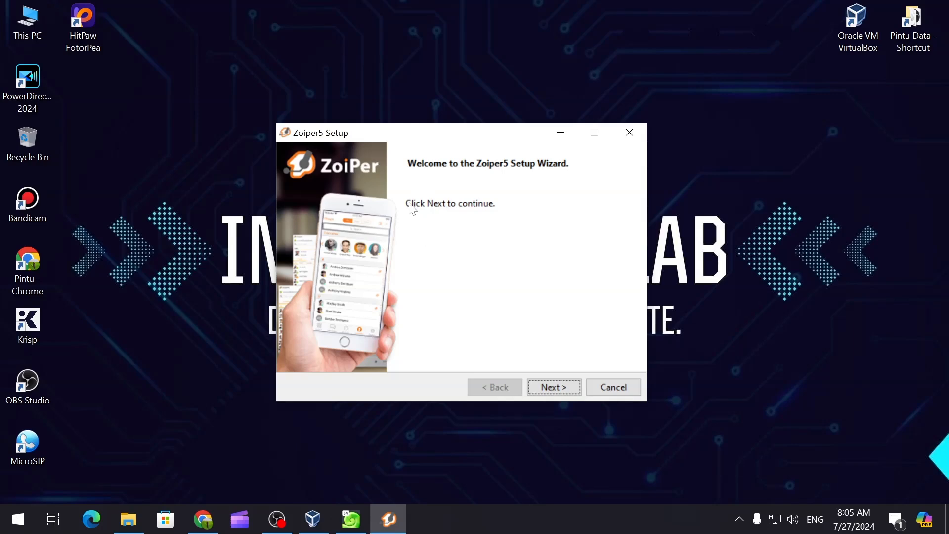
{"action": "left_click", "coordinate": [553, 388]}
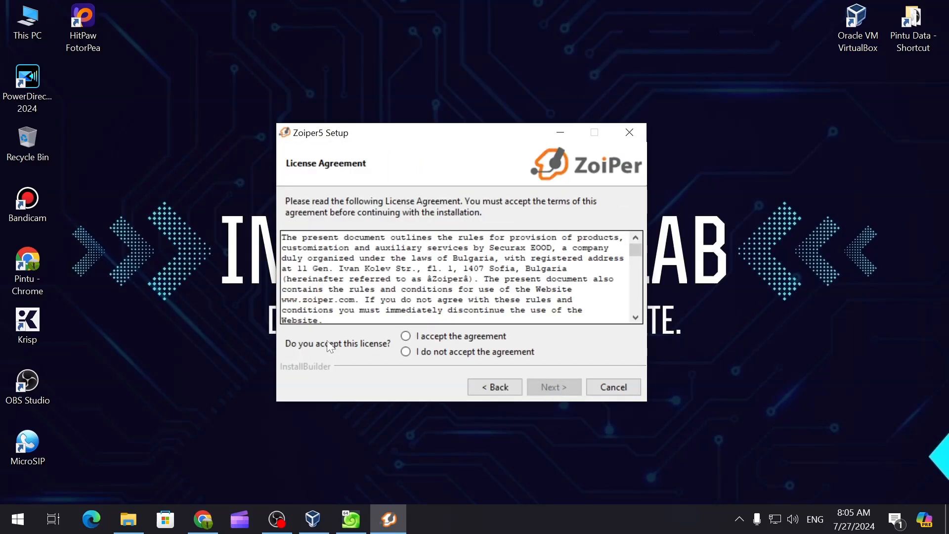
{"action": "left_click", "coordinate": [405, 337]}
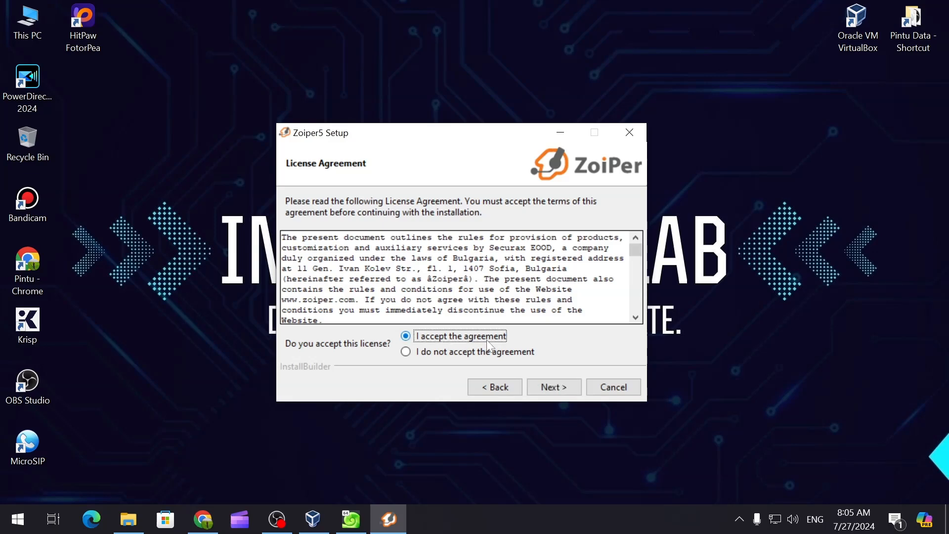
{"action": "left_click", "coordinate": [553, 388]}
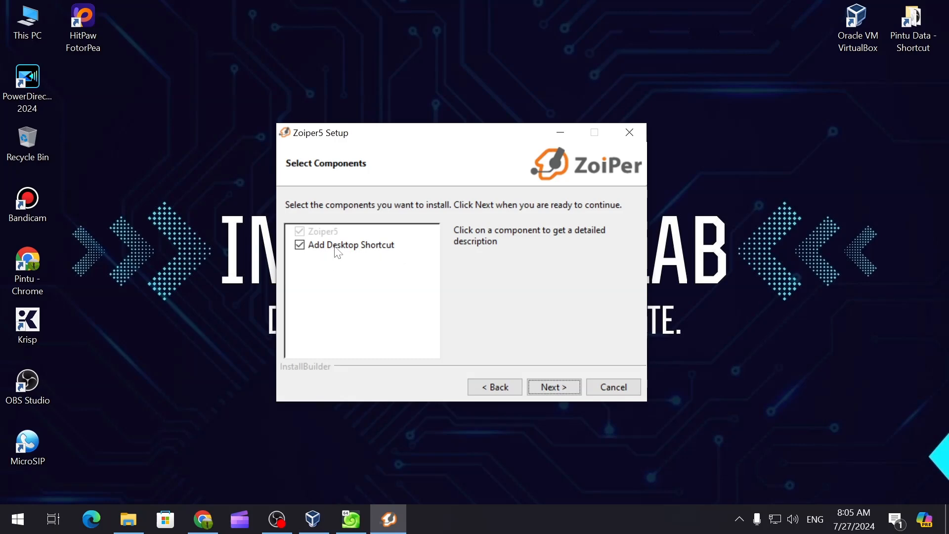
Step: Keep default components, directory, Start Menu folder, 64 Bit version and All Users scope
{"action": "left_click", "coordinate": [553, 386]}
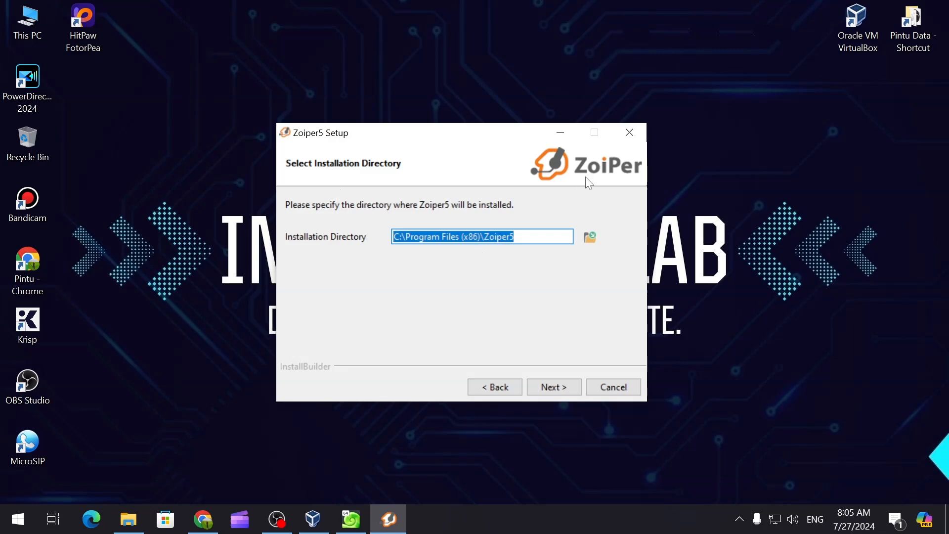
{"action": "left_click", "coordinate": [545, 387]}
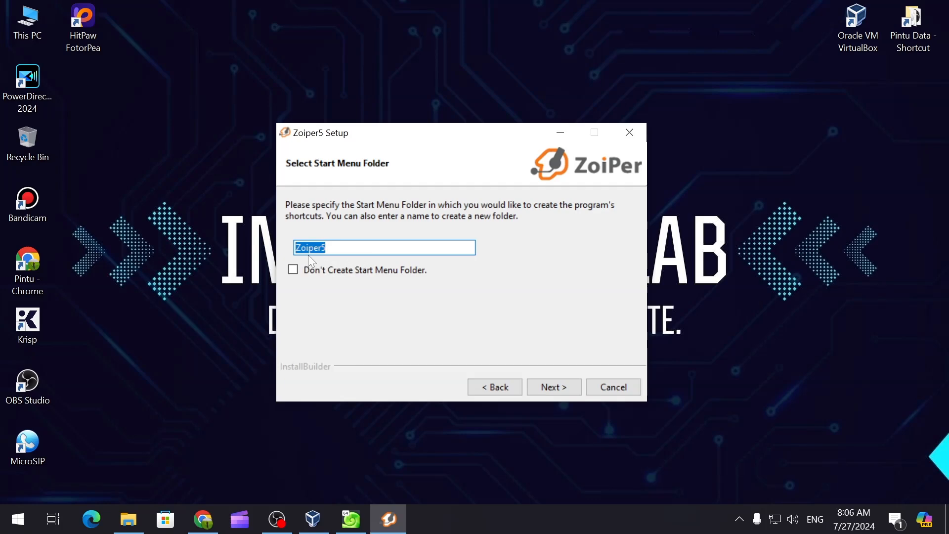
{"action": "left_click", "coordinate": [556, 387]}
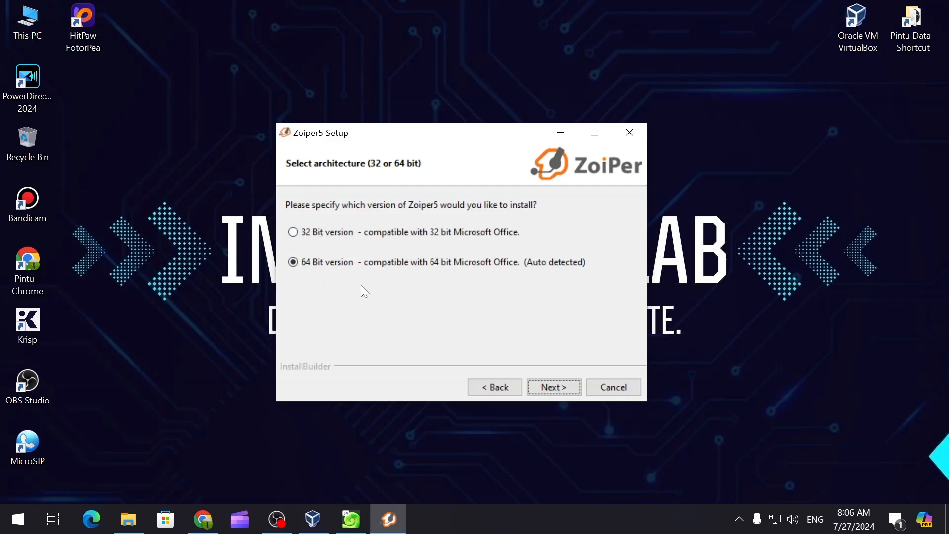
{"action": "left_click", "coordinate": [564, 389]}
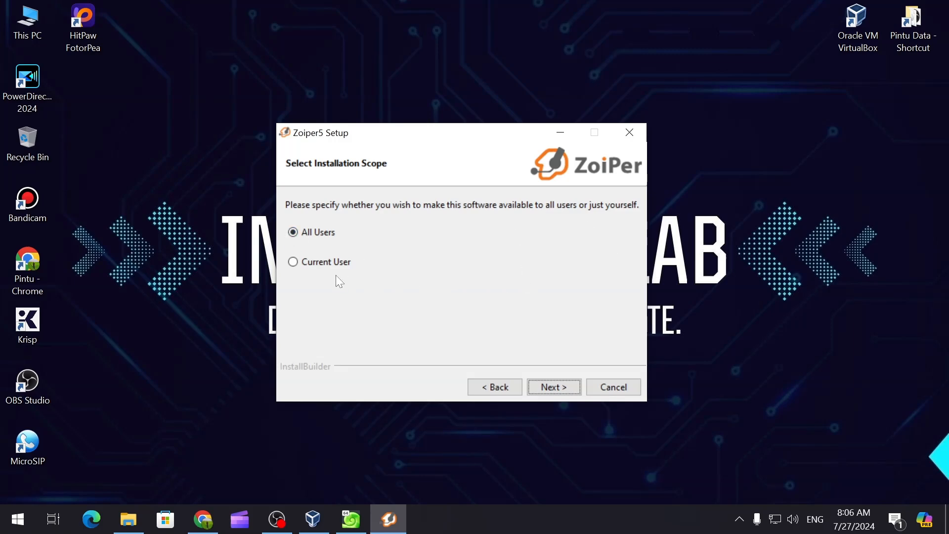
{"action": "left_click", "coordinate": [555, 387]}
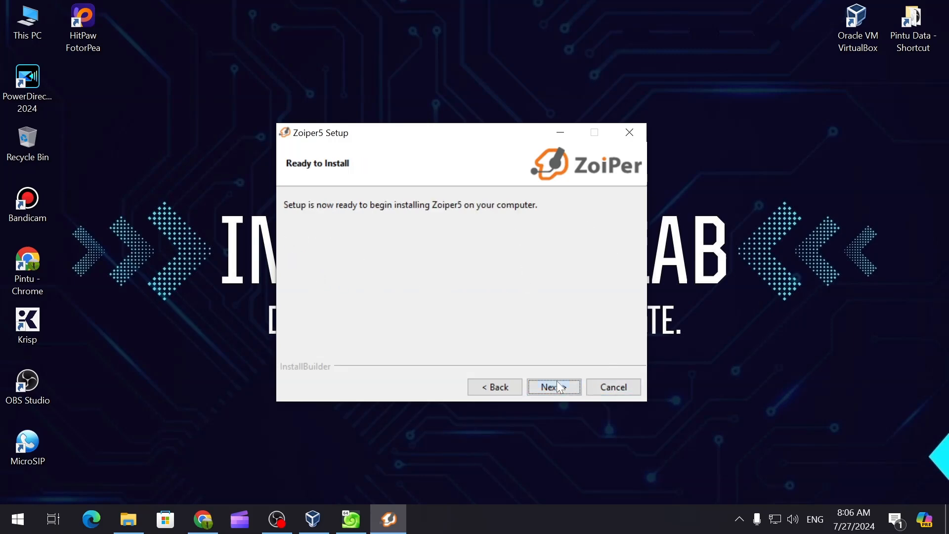
Step: Install Zoiper5, launch it from the desktop shortcut, and continue as a free user
{"action": "left_click", "coordinate": [556, 387]}
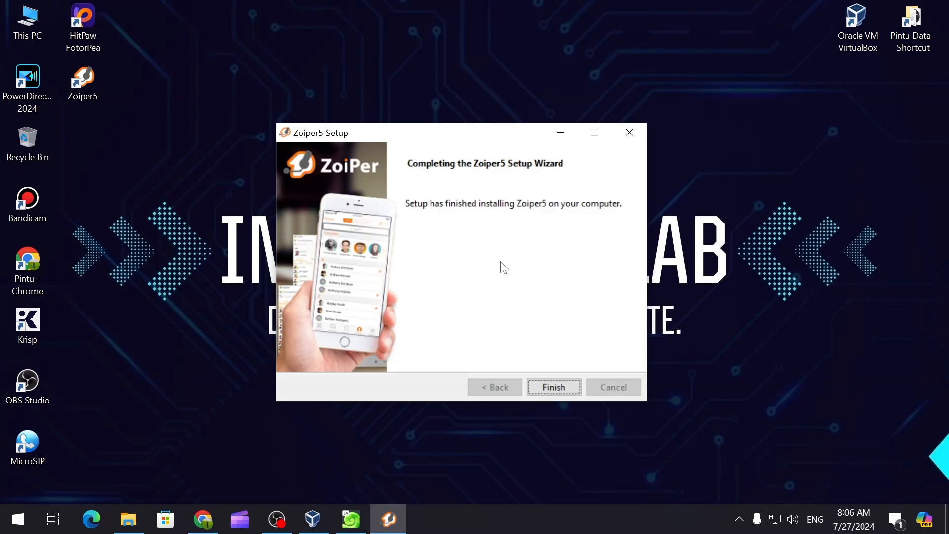
{"action": "left_click", "coordinate": [552, 388]}
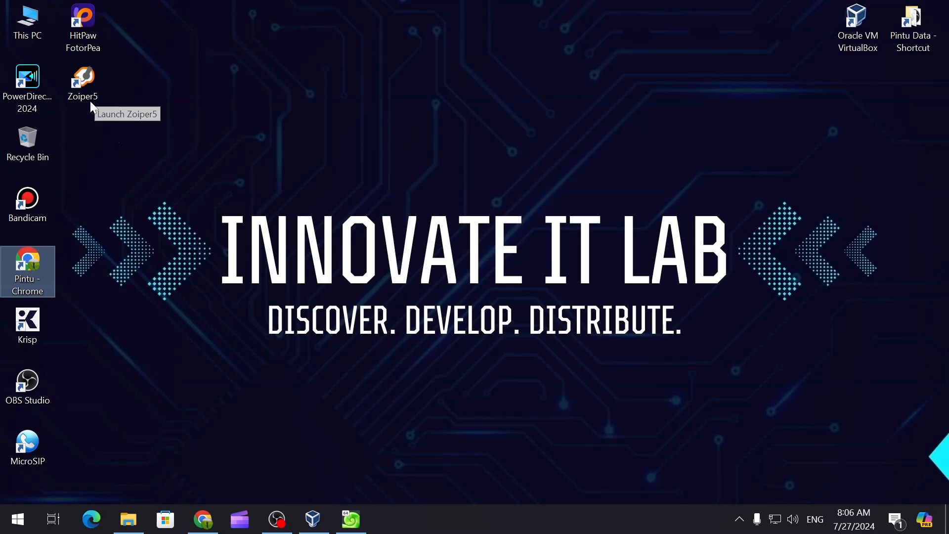
{"action": "double_click", "coordinate": [84, 88]}
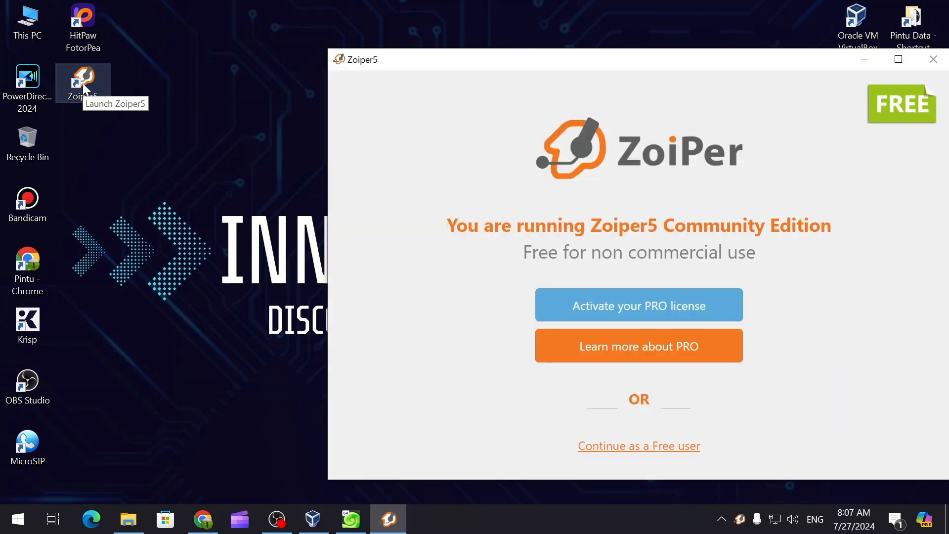
{"action": "left_click_drag", "start_coordinate": [650, 69], "coordinate": [559, 51]}
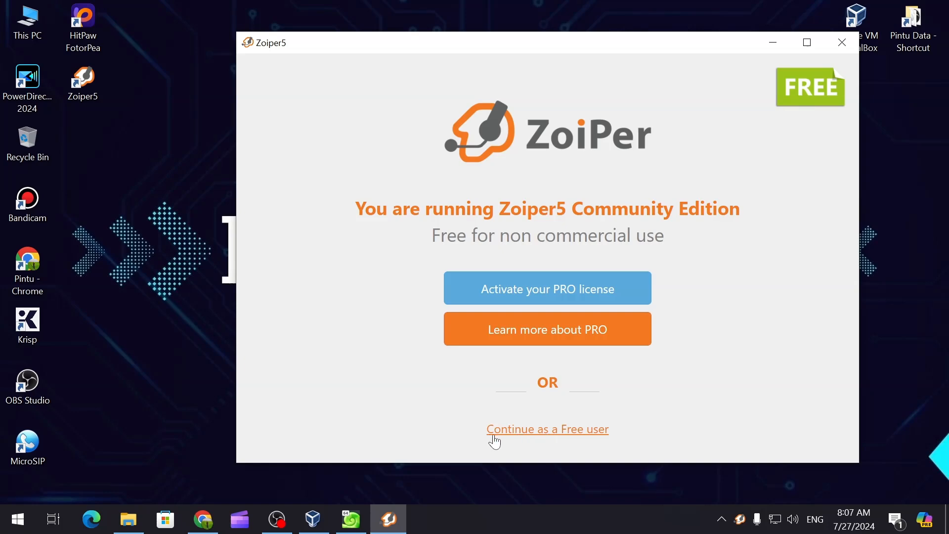
{"action": "left_click", "coordinate": [552, 438]}
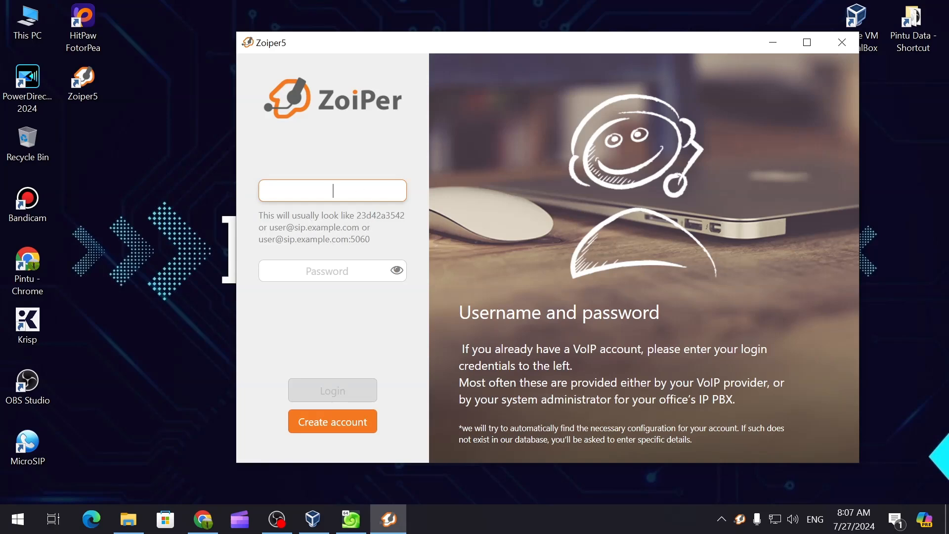
Step: Go to the VICIdial server at 192.168.1.101 and sign in to its administration area
{"action": "left_click", "coordinate": [202, 520]}
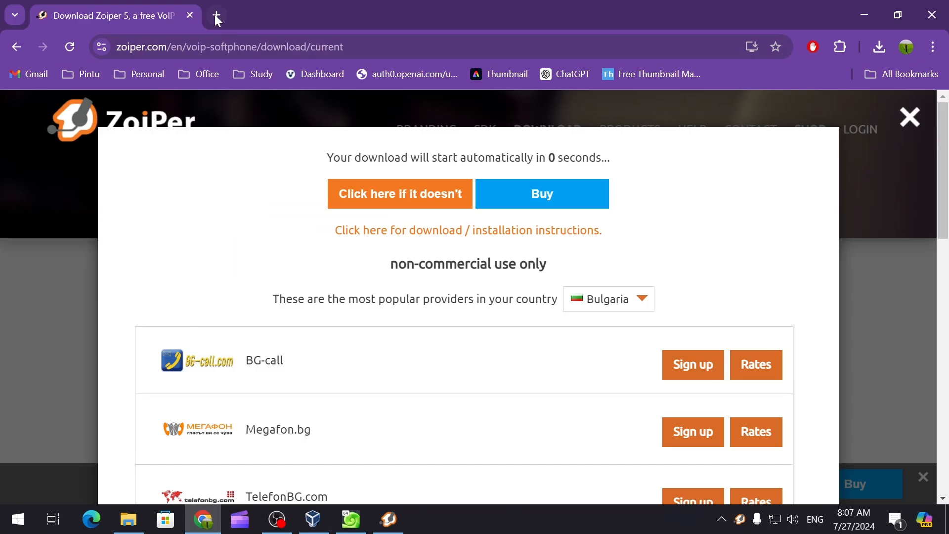
{"action": "left_click", "coordinate": [217, 19]}
{"action": "type", "text": "192."}
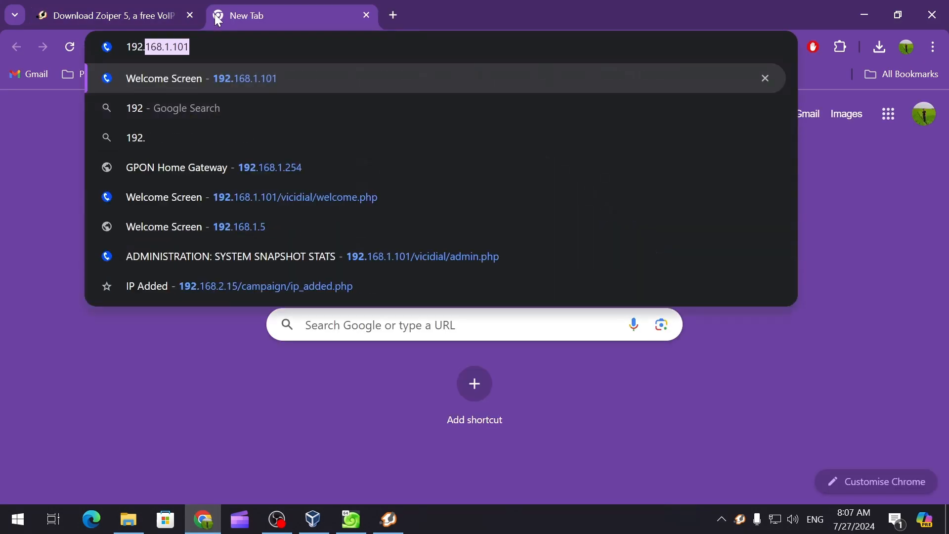
{"action": "key", "text": "Return"}
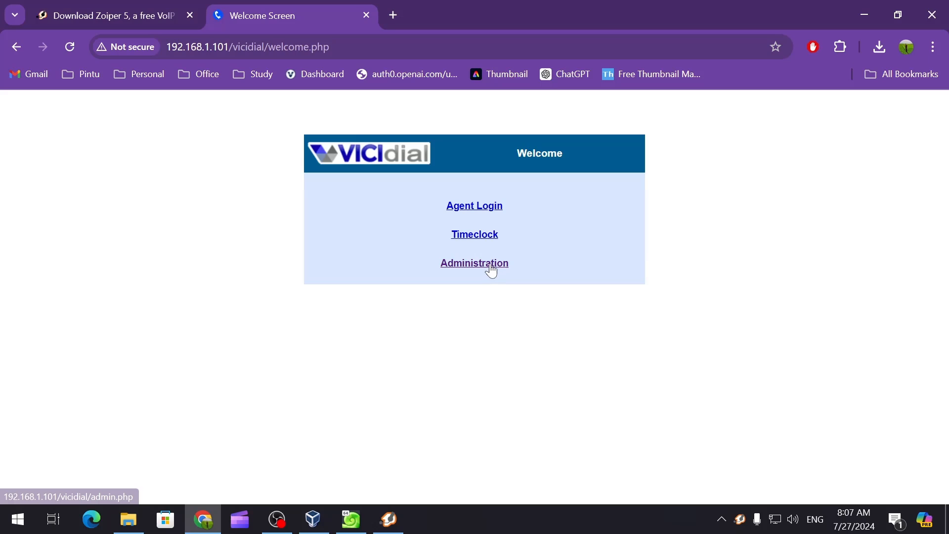
{"action": "left_click", "coordinate": [491, 268]}
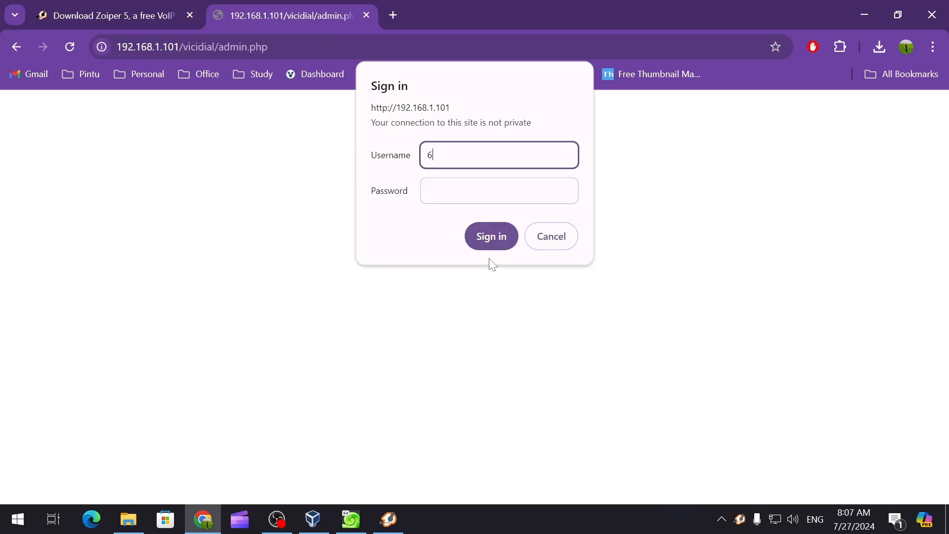
{"action": "key", "text": "Tab"}
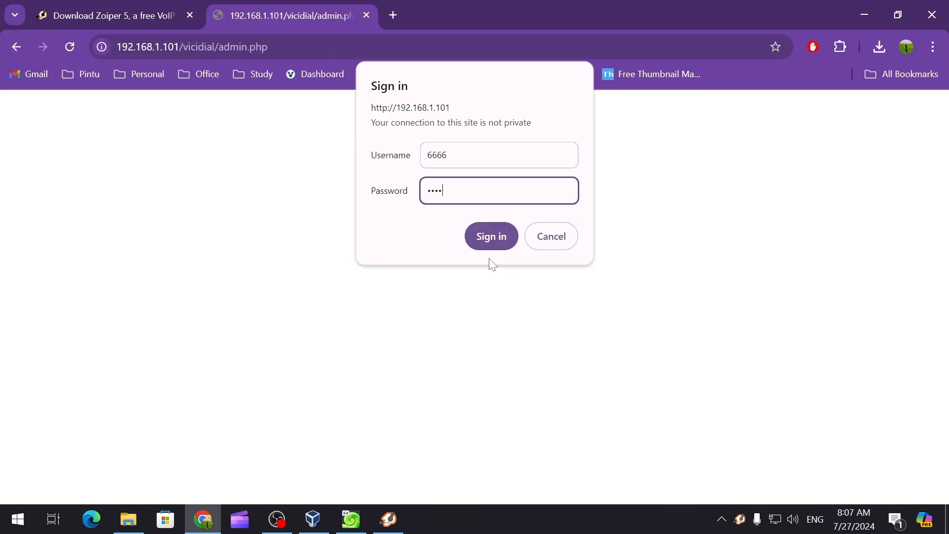
{"action": "key", "text": "Return"}
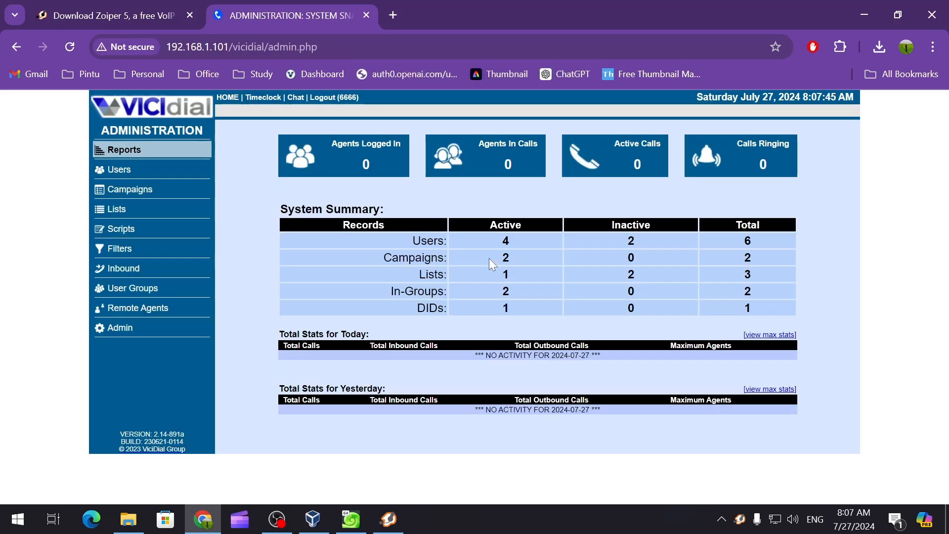
Step: Open Admin > Phones and start the Add A New Phone form
{"action": "left_click", "coordinate": [114, 329]}
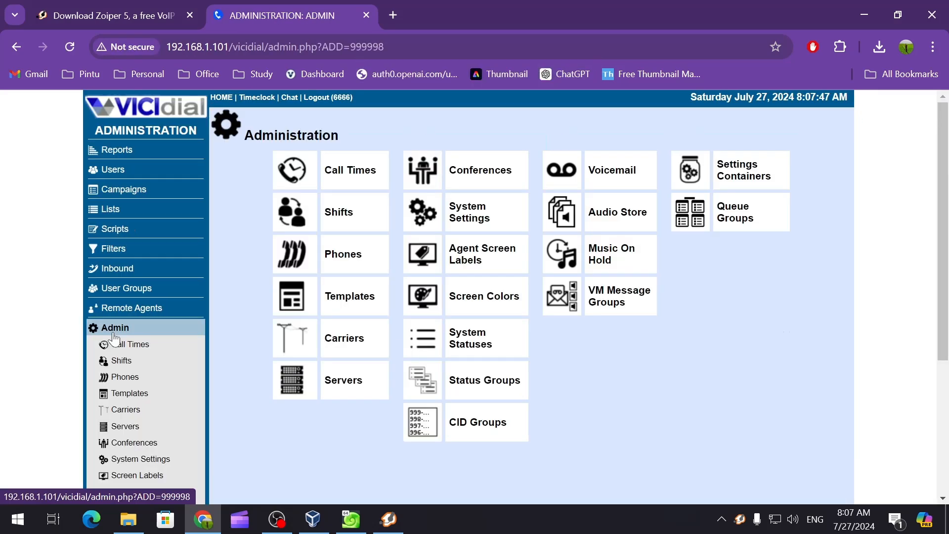
{"action": "left_click", "coordinate": [346, 262]}
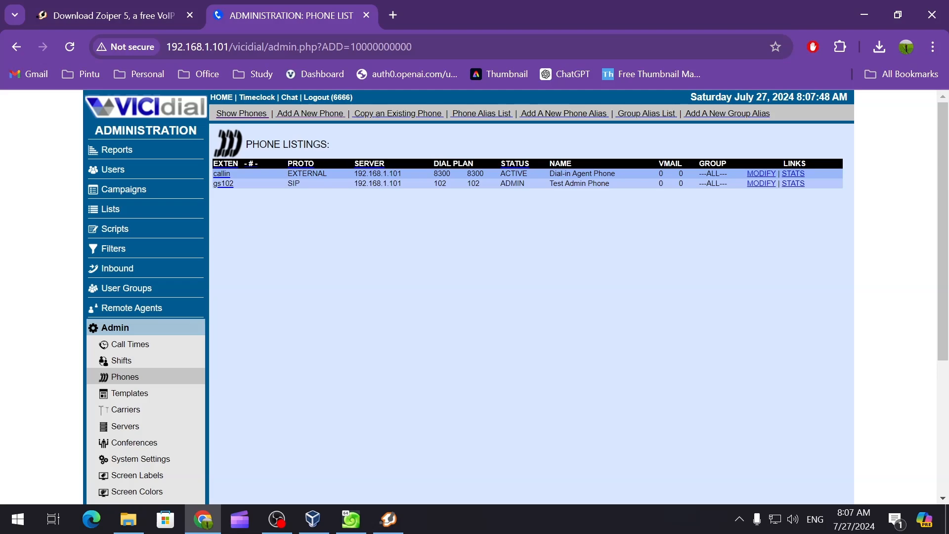
{"action": "left_click", "coordinate": [311, 114]}
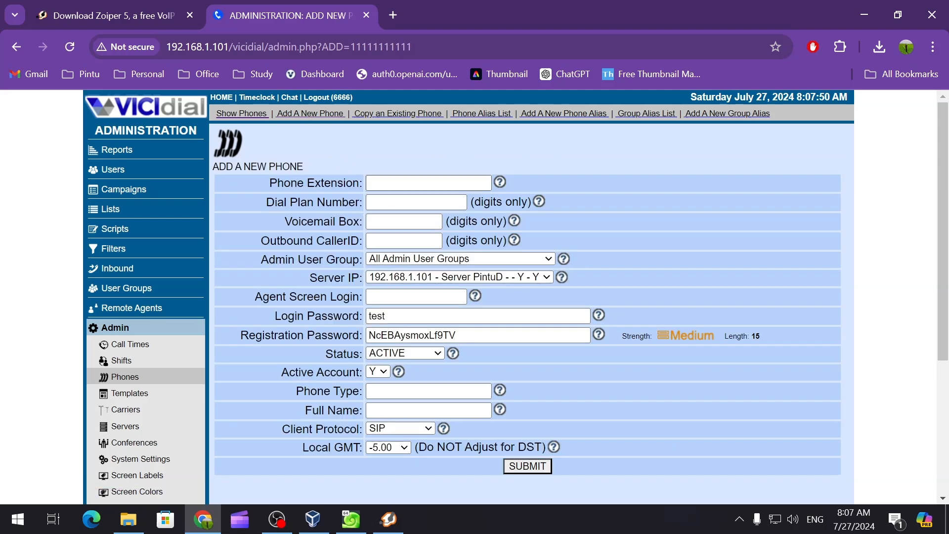
Step: Set the new phone's extension and dial plan number to 1001
{"action": "type", "text": "1001"}
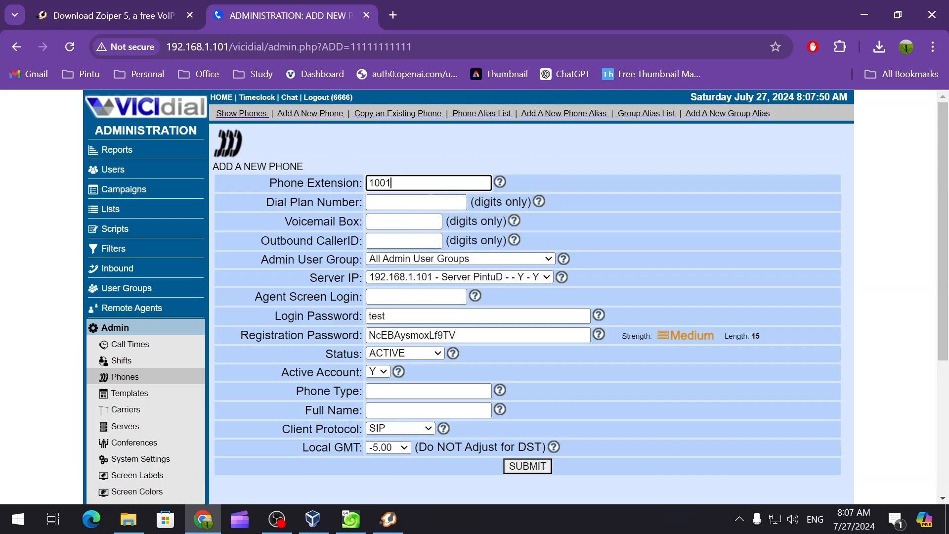
{"action": "key", "text": "ctrl+a"}
{"action": "type", "text": "c"}
{"action": "key", "text": "Tab"}
{"action": "type", "text": "1001"}
{"action": "left_click", "coordinate": [390, 183]}
{"action": "key", "text": "ctrl+v"}
{"action": "key", "text": "ctrl+v"}
{"action": "key", "text": "ctrl+a"}
{"action": "type", "text": "1001"}
Step: Fill voicemail box, outbound caller ID, agent login and both passwords with 1001
{"action": "left_click", "coordinate": [395, 221]}
{"action": "type", "text": "1001"}
{"action": "left_click", "coordinate": [394, 241]}
{"action": "type", "text": "1001"}
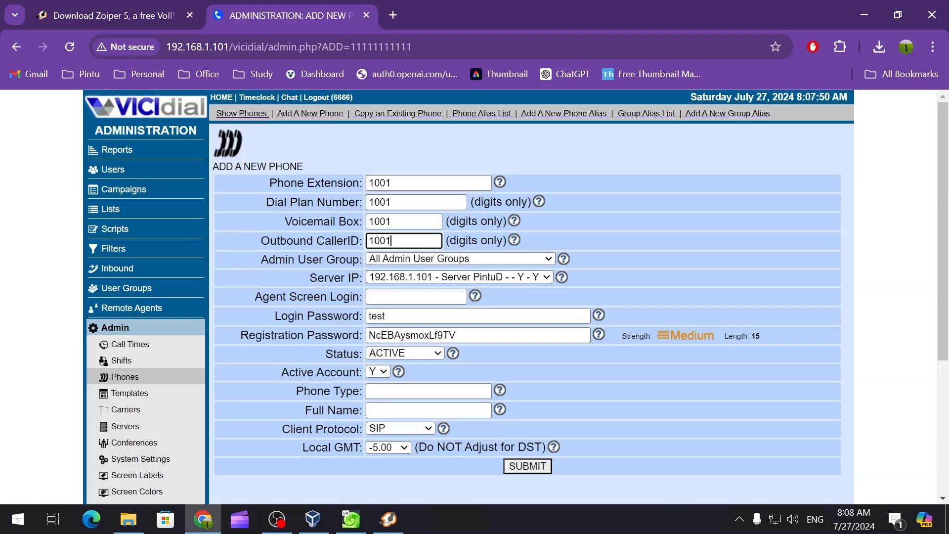
{"action": "left_click", "coordinate": [395, 297]}
{"action": "type", "text": "1001"}
{"action": "double_click", "coordinate": [372, 317]}
{"action": "key", "text": "ctrl+v"}
{"action": "key", "text": "Tab"}
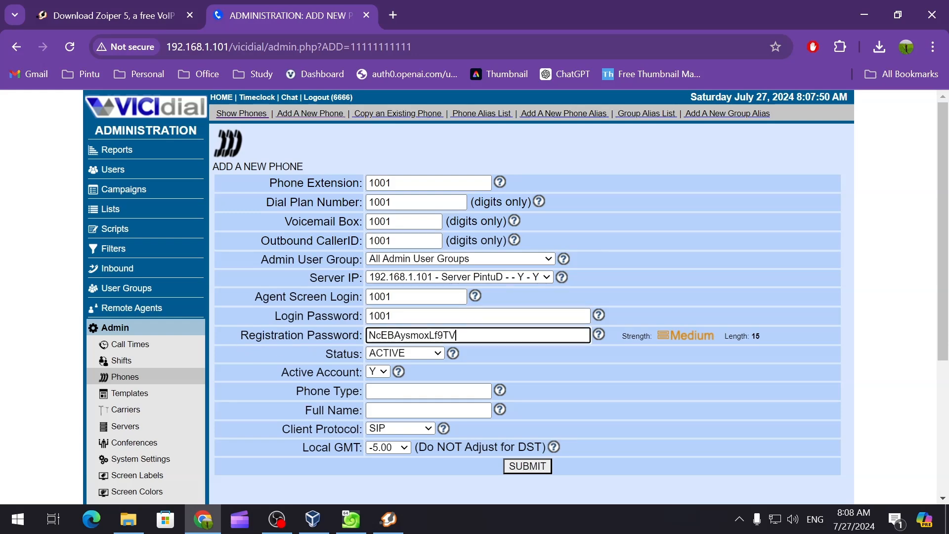
{"action": "key", "text": "ctrl+v"}
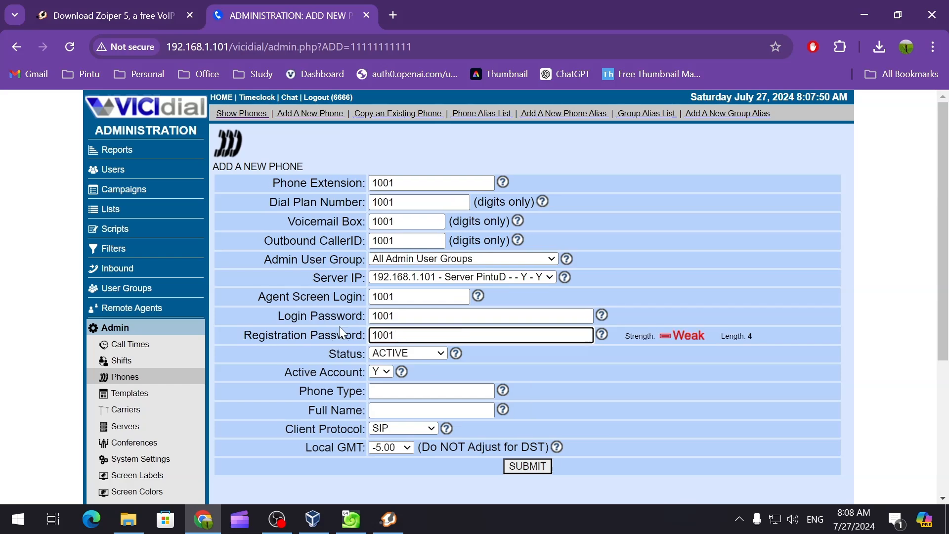
{"action": "left_click_drag", "start_coordinate": [273, 317], "coordinate": [363, 316]}
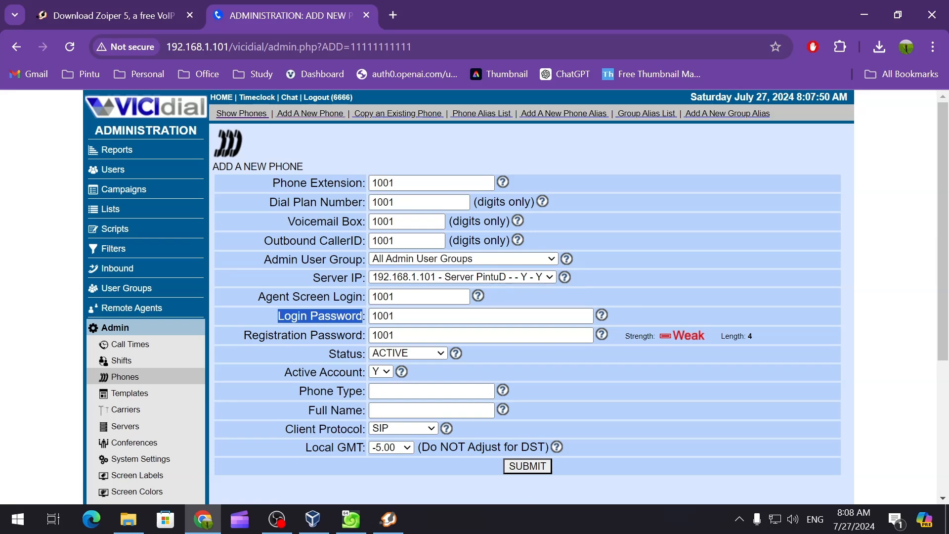
Step: Enter 1001 for phone type and full name, submit the phone, and return to the phone list
{"action": "left_click", "coordinate": [432, 391]}
{"action": "type", "text": "1001"}
{"action": "left_click", "coordinate": [432, 410]}
{"action": "type", "text": "1001"}
{"action": "left_click", "coordinate": [517, 465]}
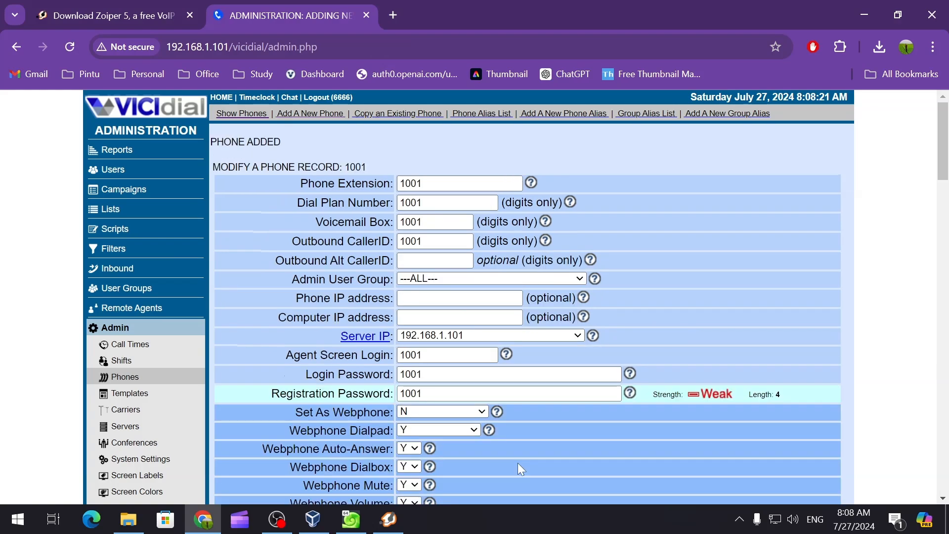
{"action": "scroll", "coordinate": [379, 332], "scroll_direction": "down", "scroll_amount": 5}
{"action": "scroll", "coordinate": [461, 310], "scroll_direction": "up", "scroll_amount": 5}
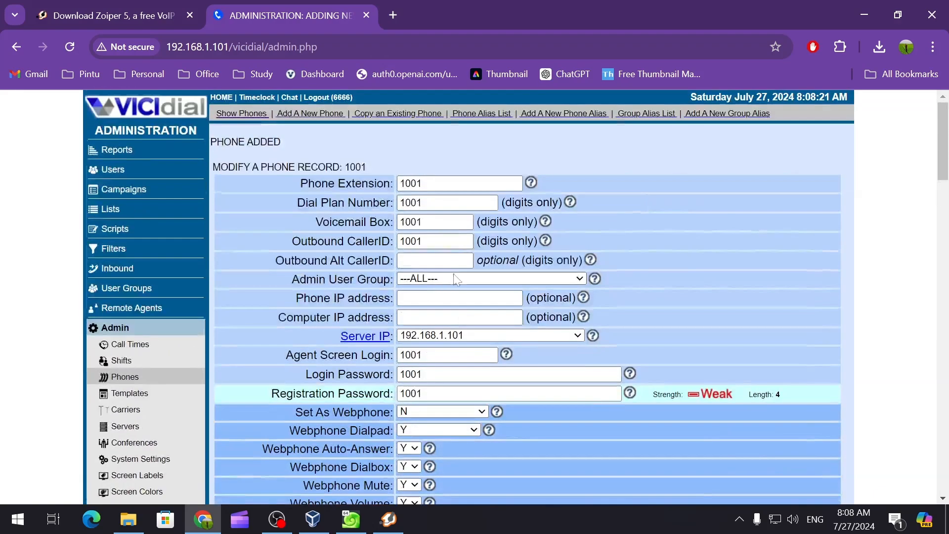
{"action": "left_click", "coordinate": [244, 114]}
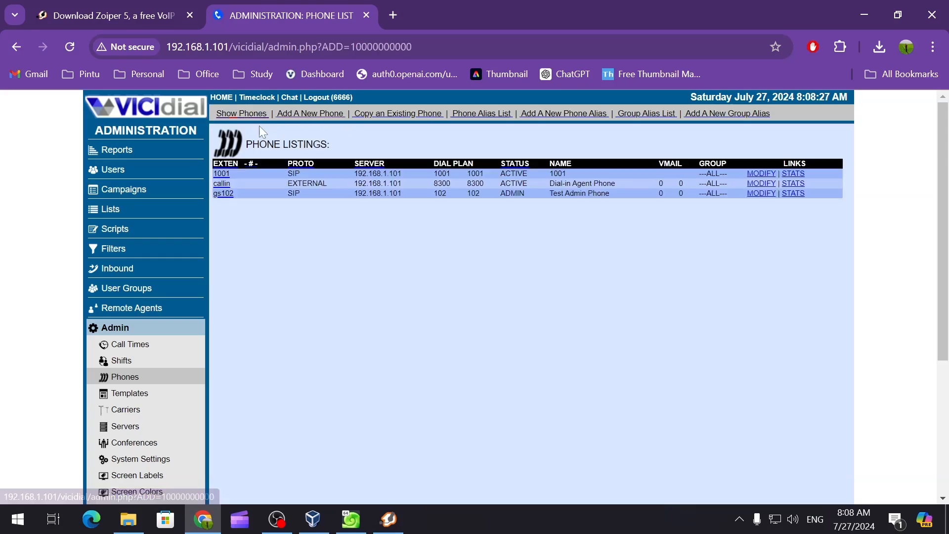
{"action": "left_click", "coordinate": [388, 520]}
{"action": "left_click_drag", "start_coordinate": [468, 49], "coordinate": [630, 76]}
{"action": "type", "text": "1"}
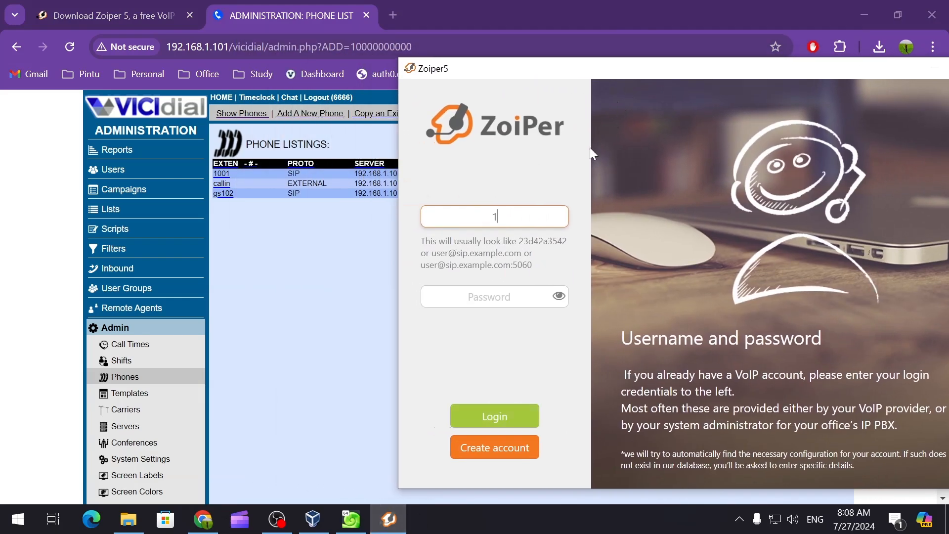
{"action": "type", "text": "001"}
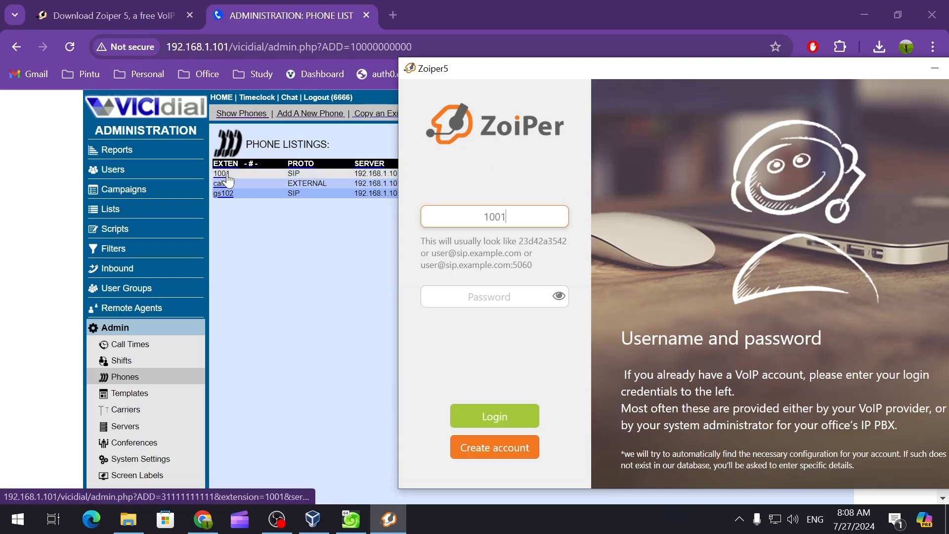
{"action": "type", "text": "@"}
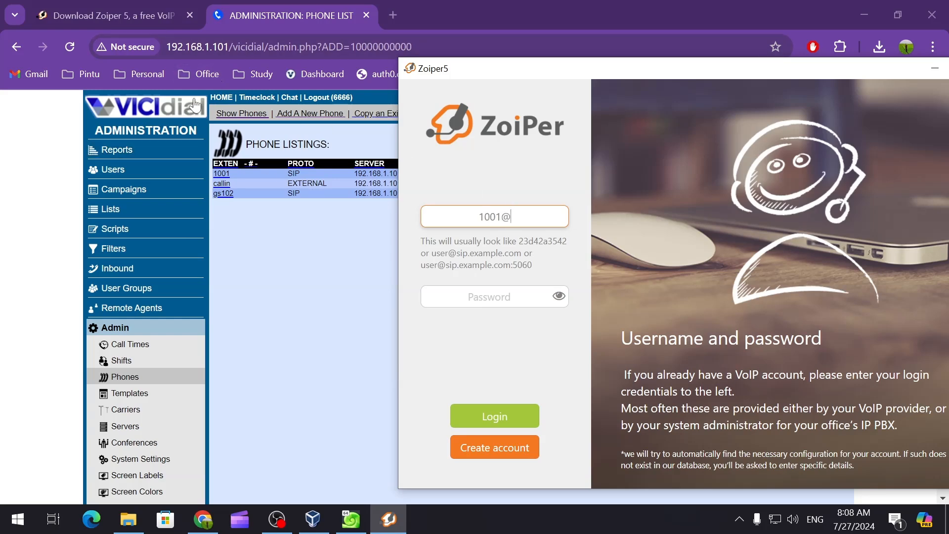
{"action": "left_click_drag", "start_coordinate": [230, 47], "coordinate": [167, 47]}
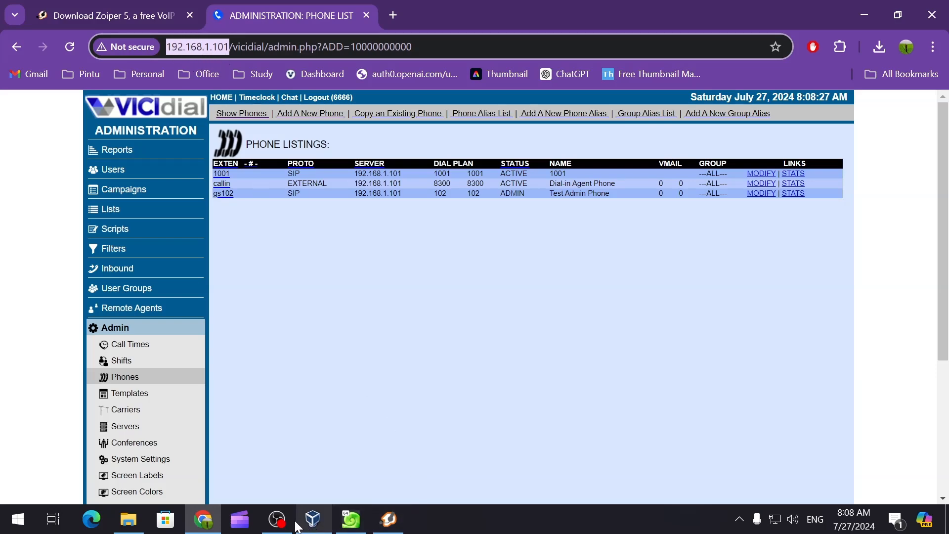
{"action": "left_click", "coordinate": [389, 526]}
{"action": "type", "text": "192.168."}
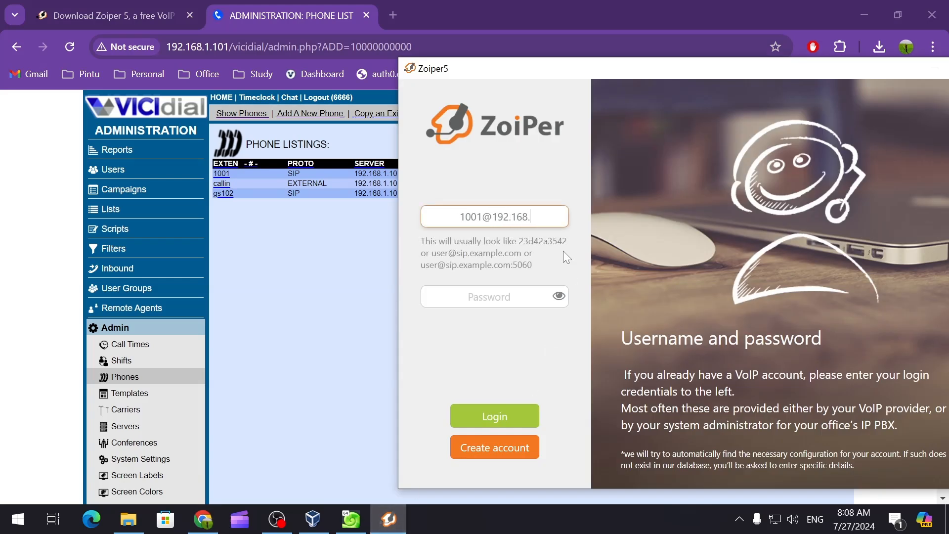
{"action": "type", "text": "1.101"}
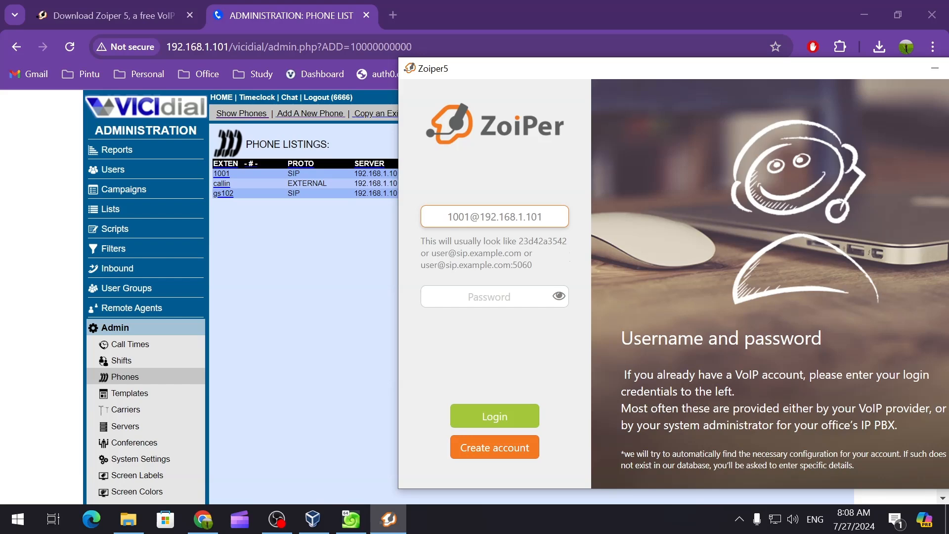
Step: Copy phone 1001's registration password from VICIdial into Zoiper5 and log in
{"action": "left_click", "coordinate": [491, 298]}
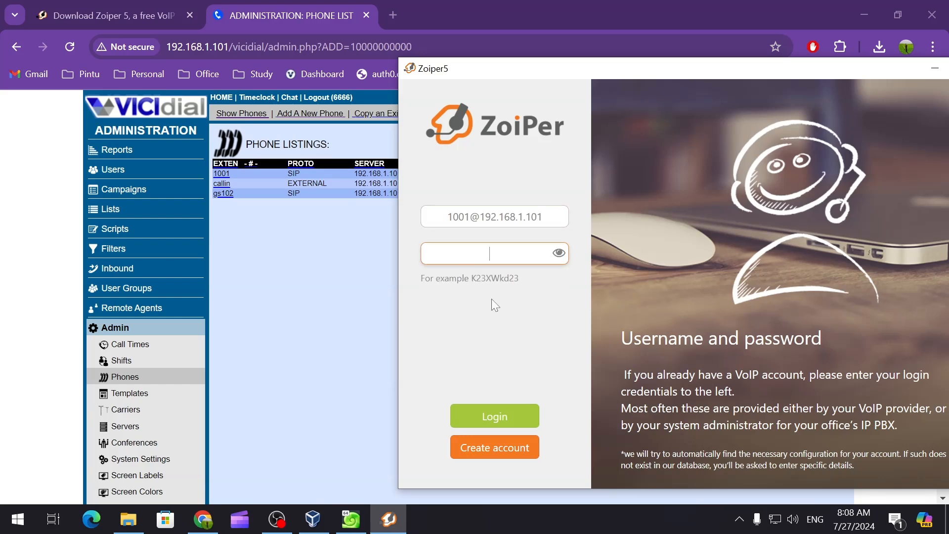
{"action": "left_click", "coordinate": [222, 176]}
{"action": "scroll", "coordinate": [349, 281], "scroll_direction": "down", "scroll_amount": 1}
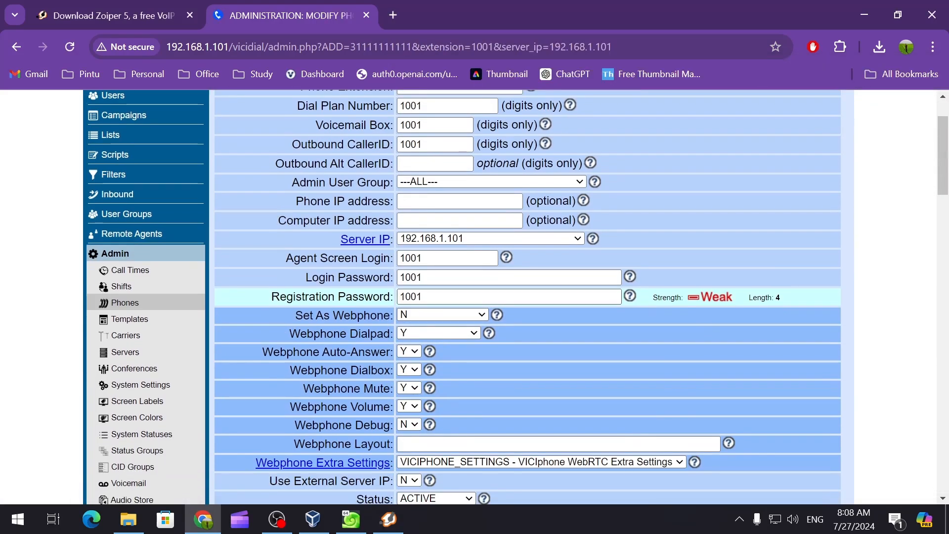
{"action": "double_click", "coordinate": [413, 296]}
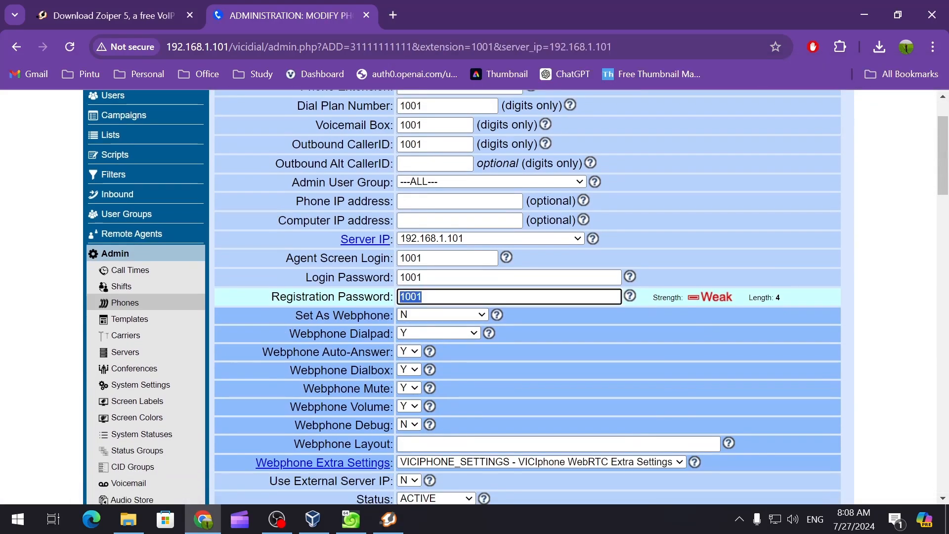
{"action": "left_click", "coordinate": [388, 519]}
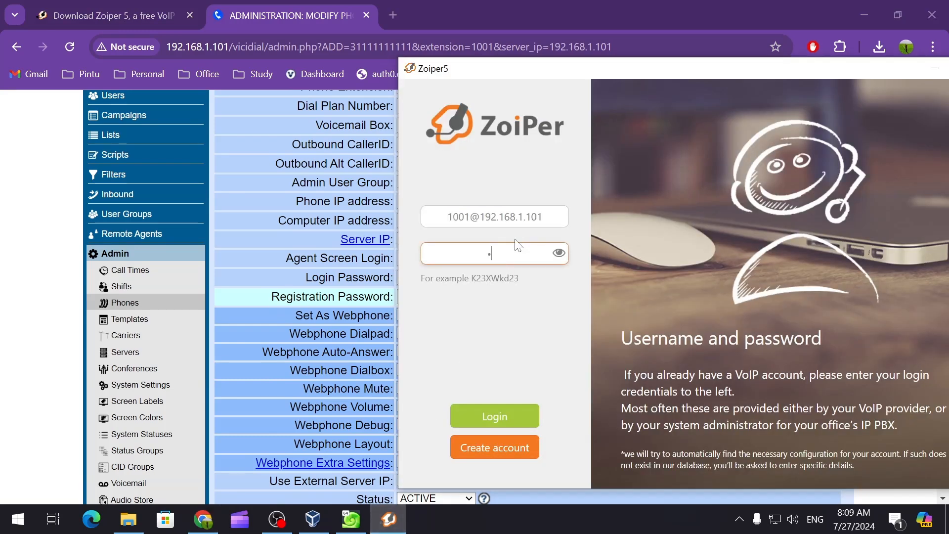
{"action": "left_click", "coordinate": [561, 255]}
{"action": "left_click", "coordinate": [506, 414]}
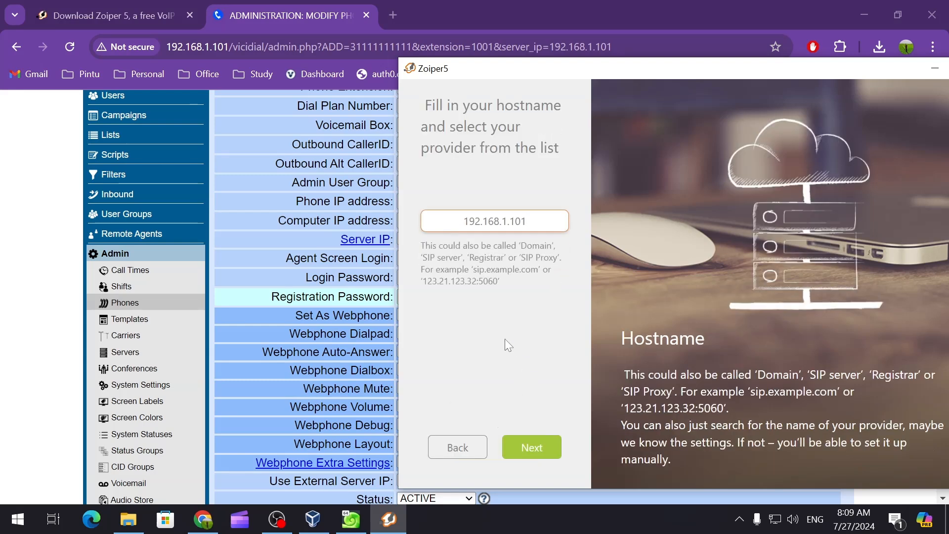
Step: Accept hostname 192.168.1.101, skip authentication and outbound proxy, and continue with SIP UDP
{"action": "left_click", "coordinate": [532, 447]}
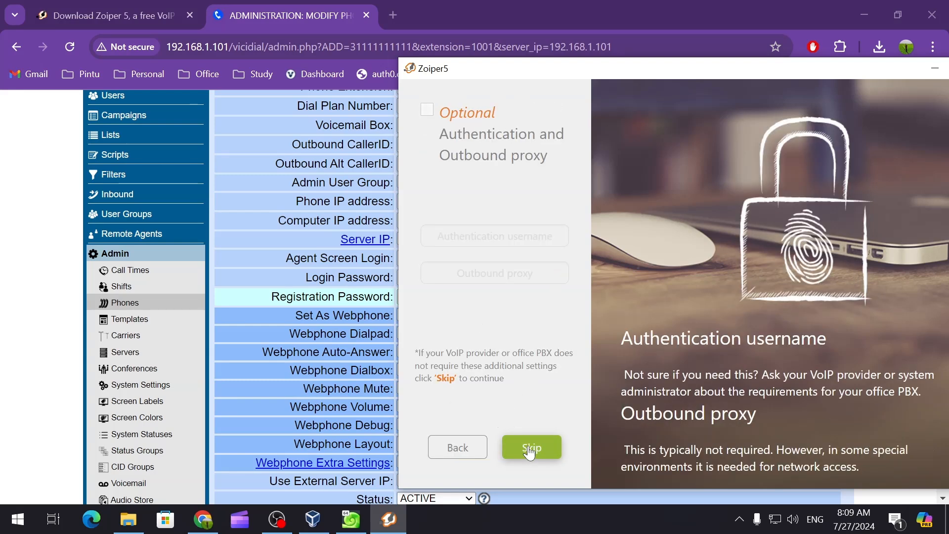
{"action": "left_click", "coordinate": [533, 449]}
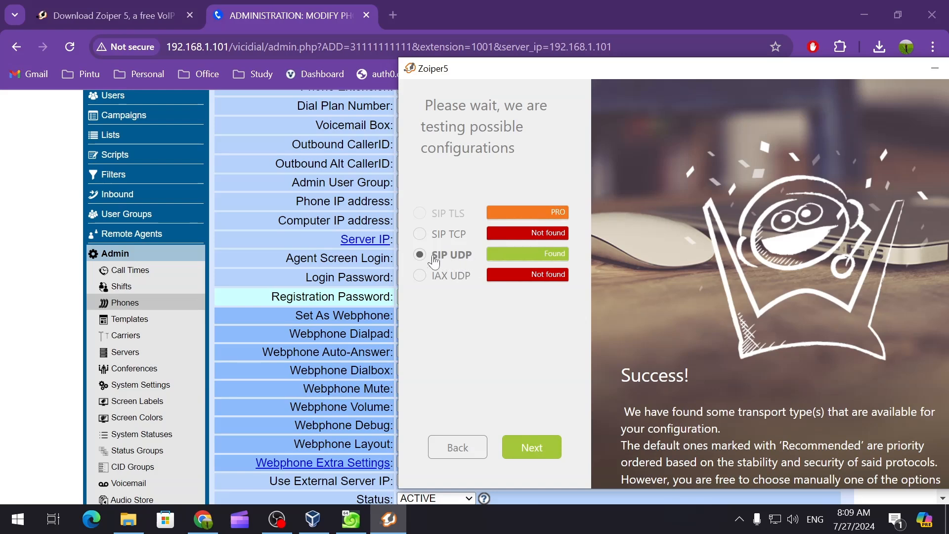
{"action": "left_click", "coordinate": [530, 447]}
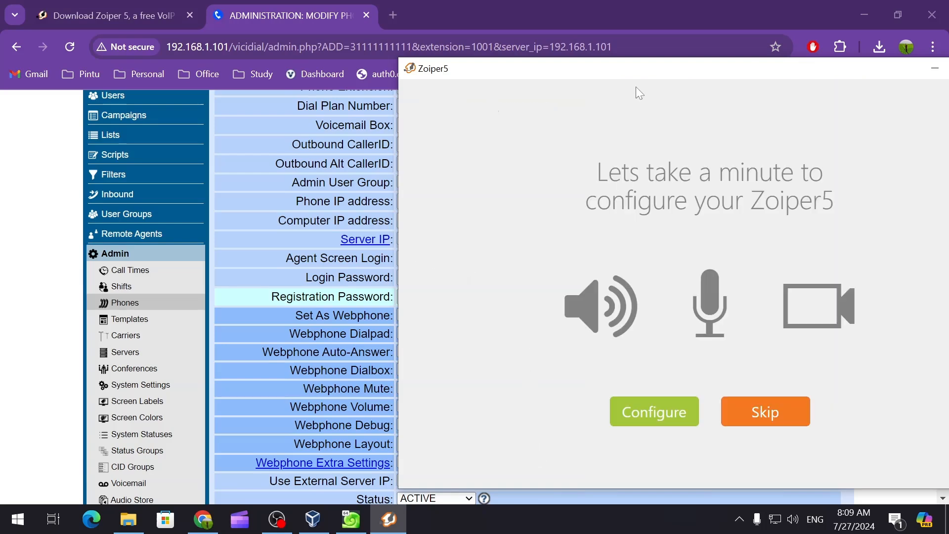
Step: Skip audio/video device configuration and move the registered Zoiper5 window aside
{"action": "left_click_drag", "start_coordinate": [635, 75], "coordinate": [509, 49]}
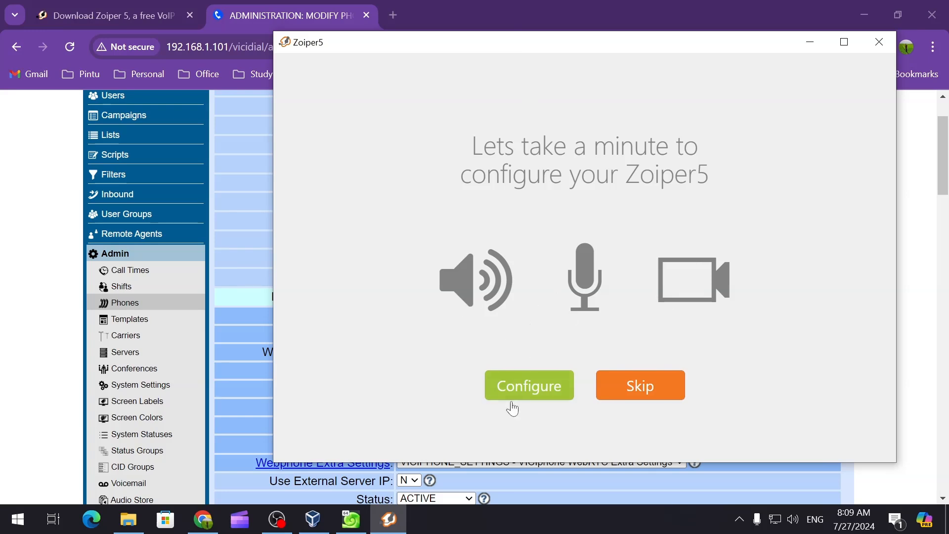
{"action": "left_click", "coordinate": [642, 388]}
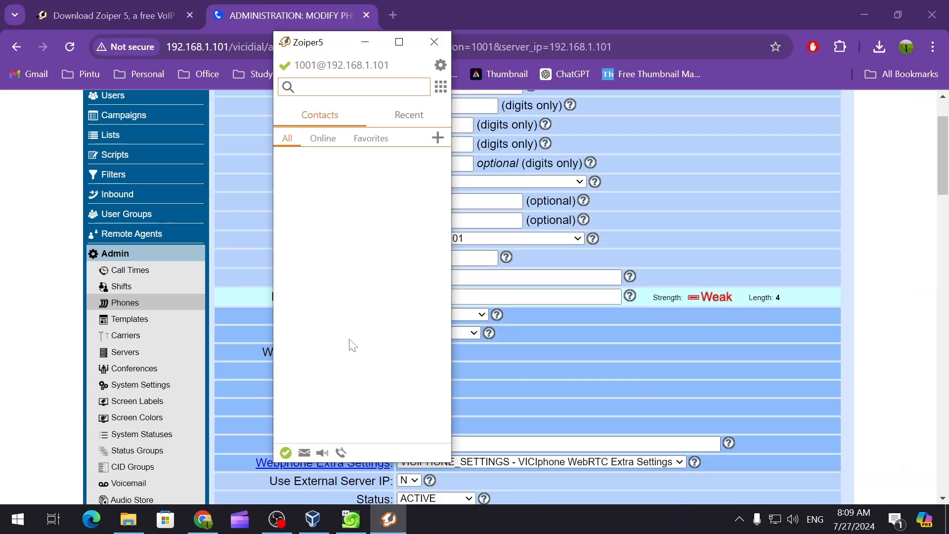
{"action": "left_click_drag", "start_coordinate": [339, 52], "coordinate": [661, 91]}
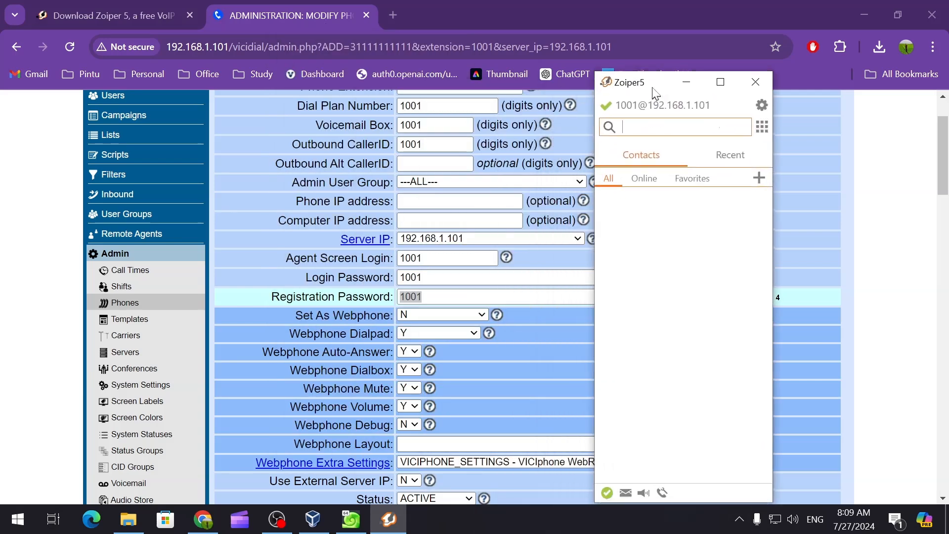